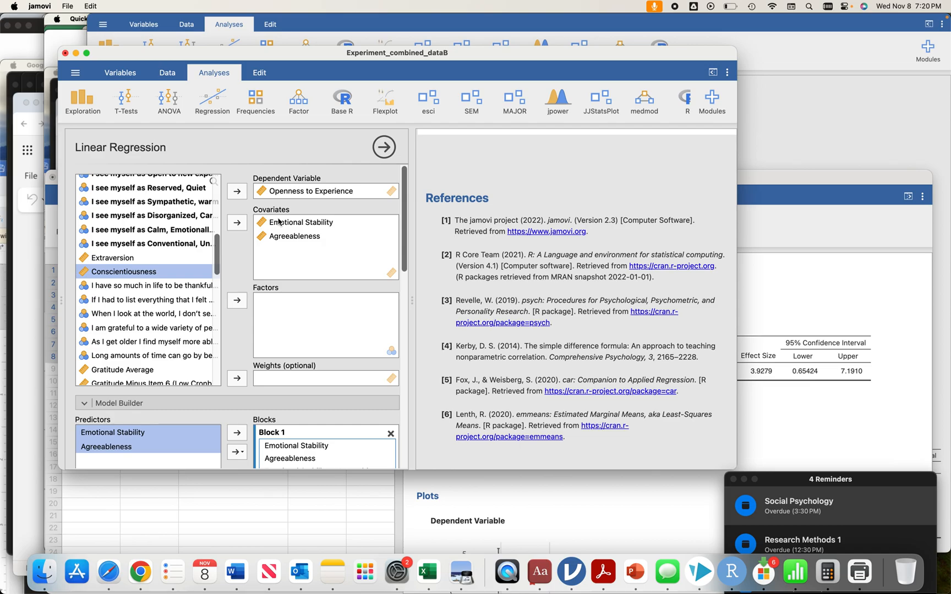
click(211, 102)
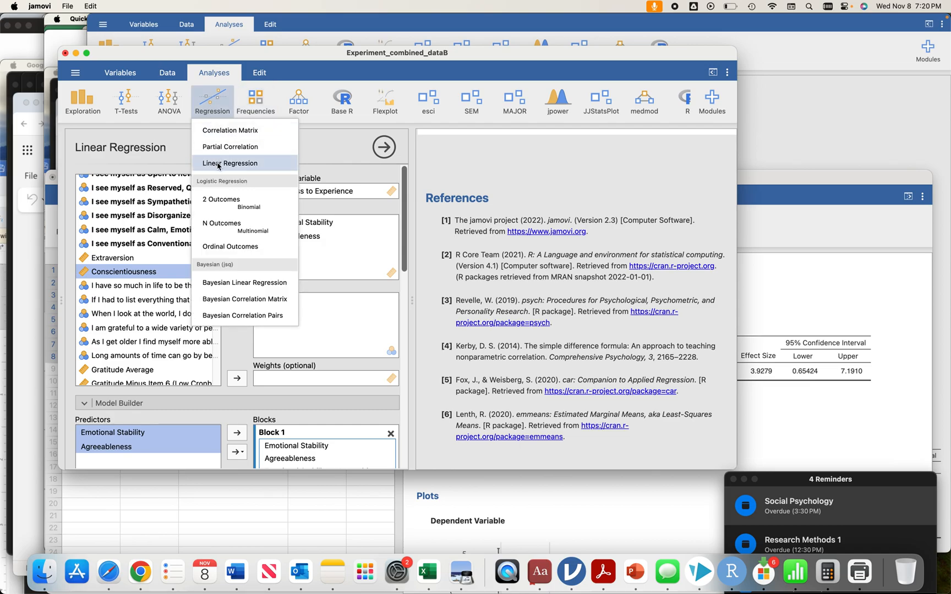
click(173, 154)
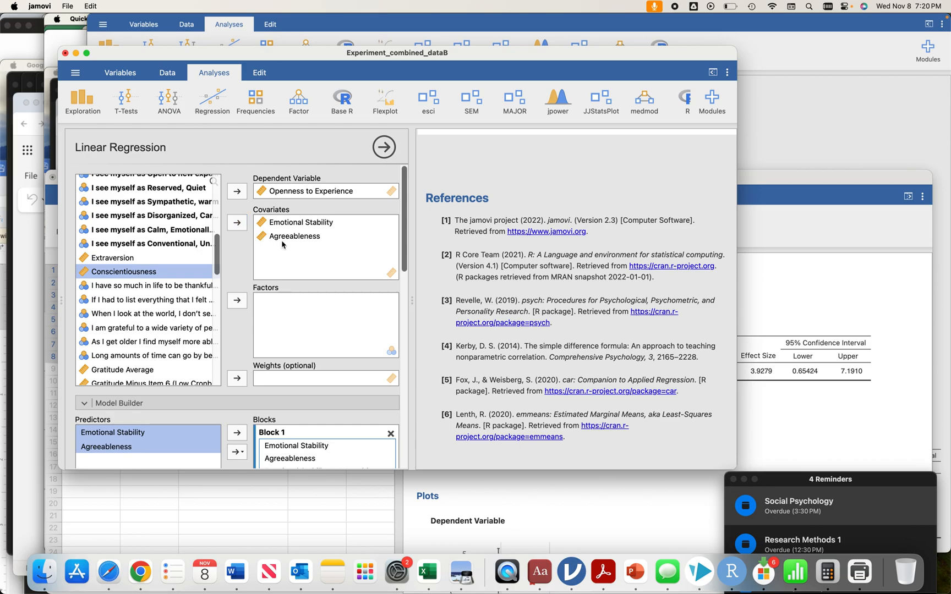
Remove the Emotional Stability ✻ Agreeableness interaction term from Block 1 of the regression model.
scroll(302, 259, down, 3)
scroll(302, 258, down, 3)
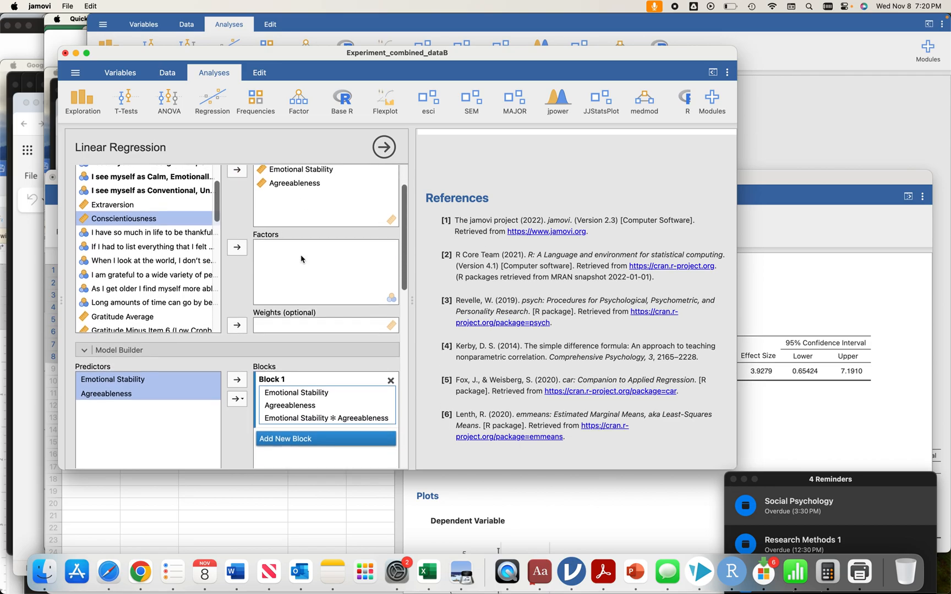
click(289, 388)
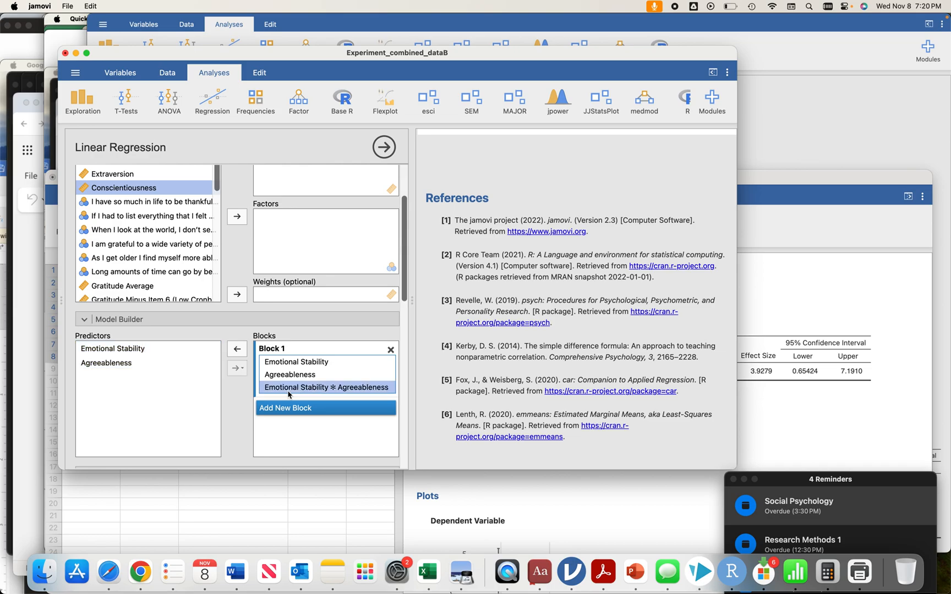
click(241, 351)
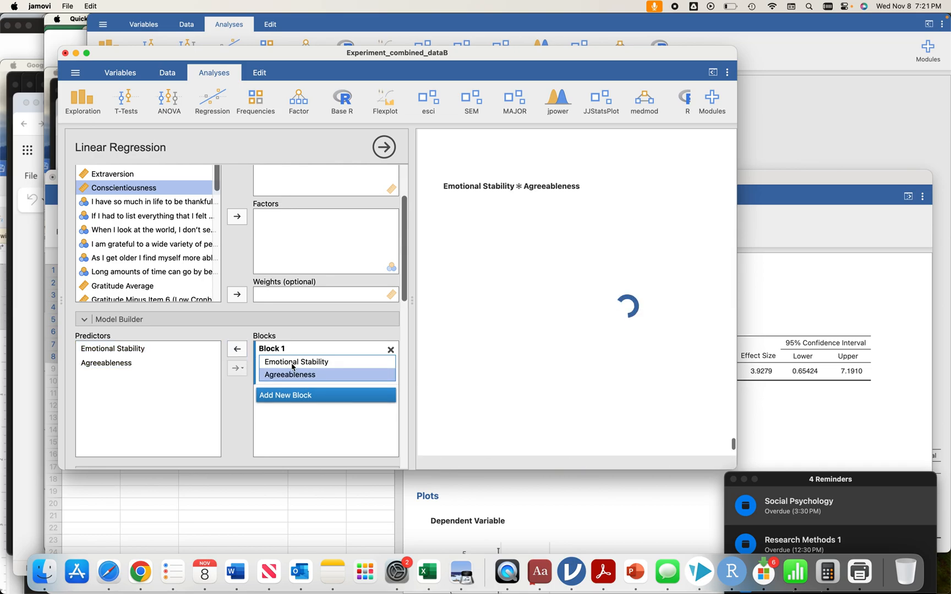
Add the interaction of Emotional Stability and Agreeableness to Block 1, using both predictors together.
click(122, 352)
shift+click(122, 368)
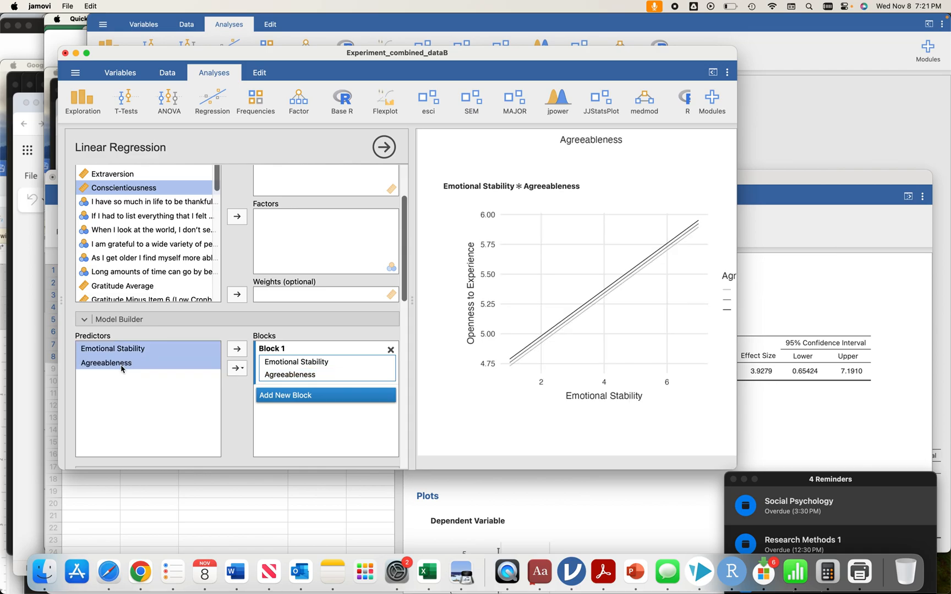
click(237, 350)
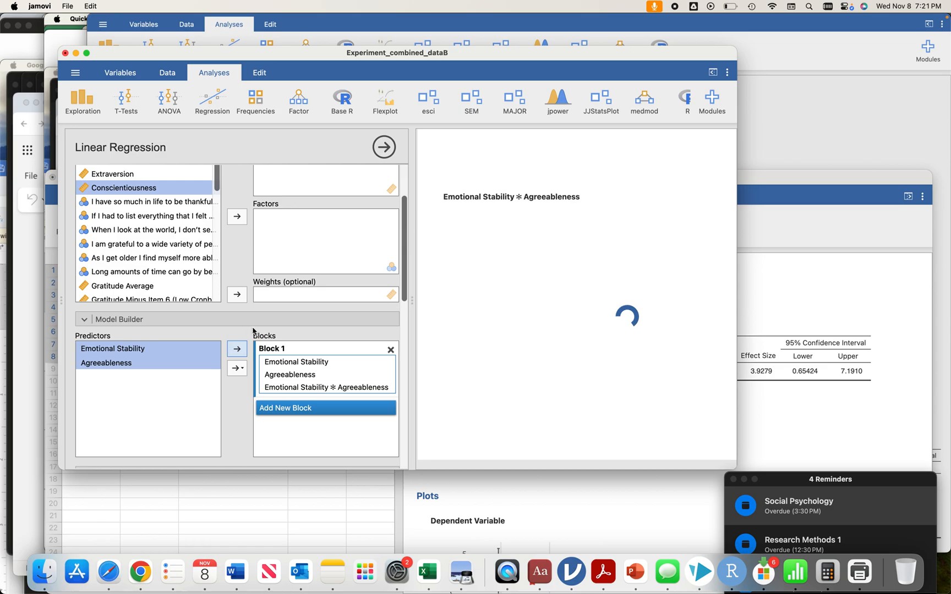
Look through the Reference Levels, Assumption Checks, Model Fit and Model Coefficients settings of the regression.
scroll(318, 337, down, 3)
scroll(317, 337, down, 4)
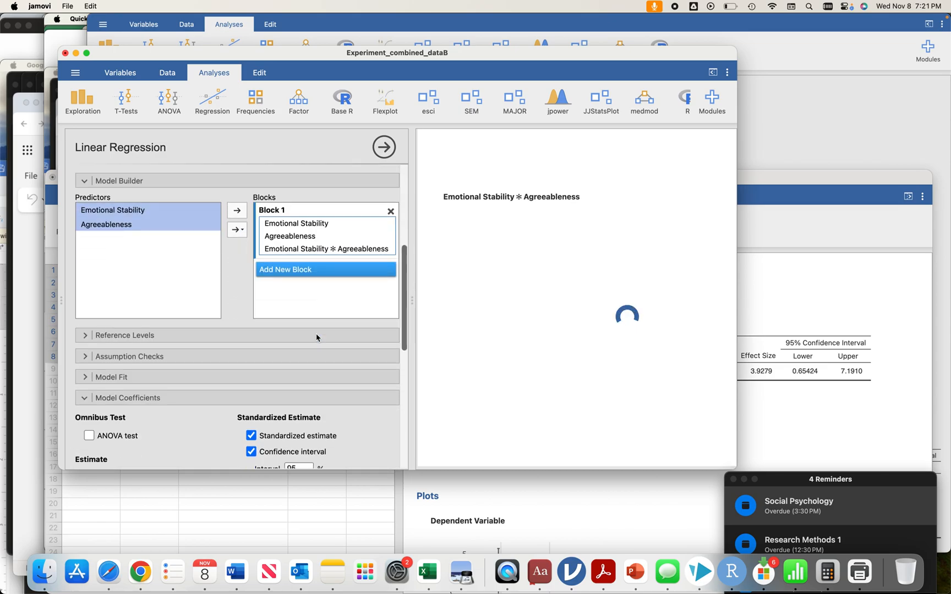
click(90, 332)
click(91, 332)
scroll(110, 341, down, 2)
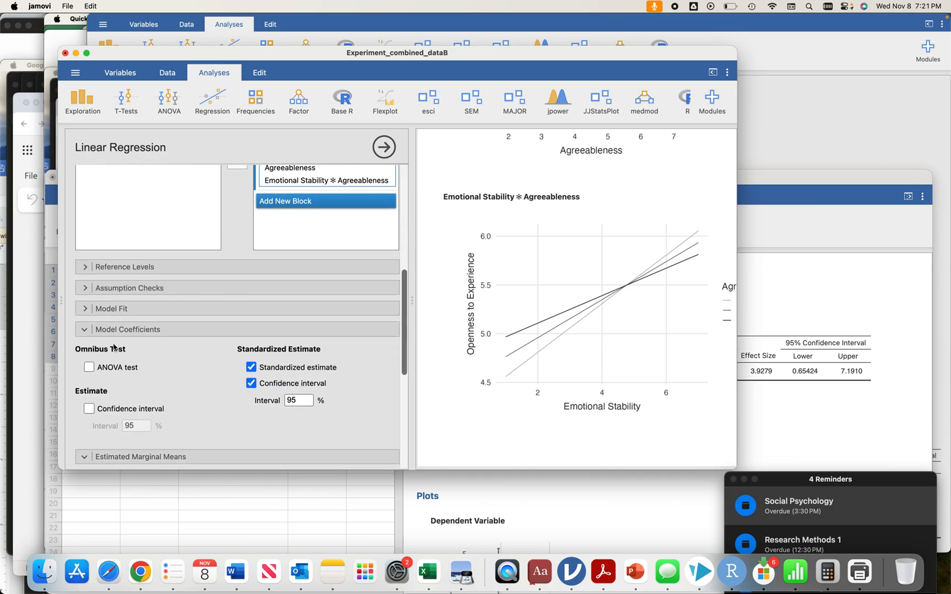
click(86, 288)
click(85, 289)
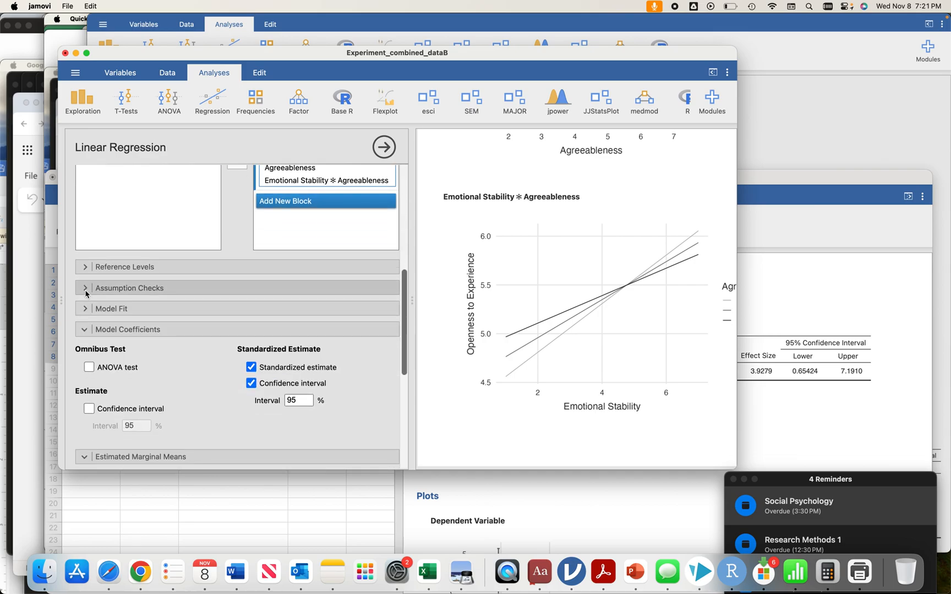
click(85, 309)
click(85, 309)
scroll(85, 310, down, 3)
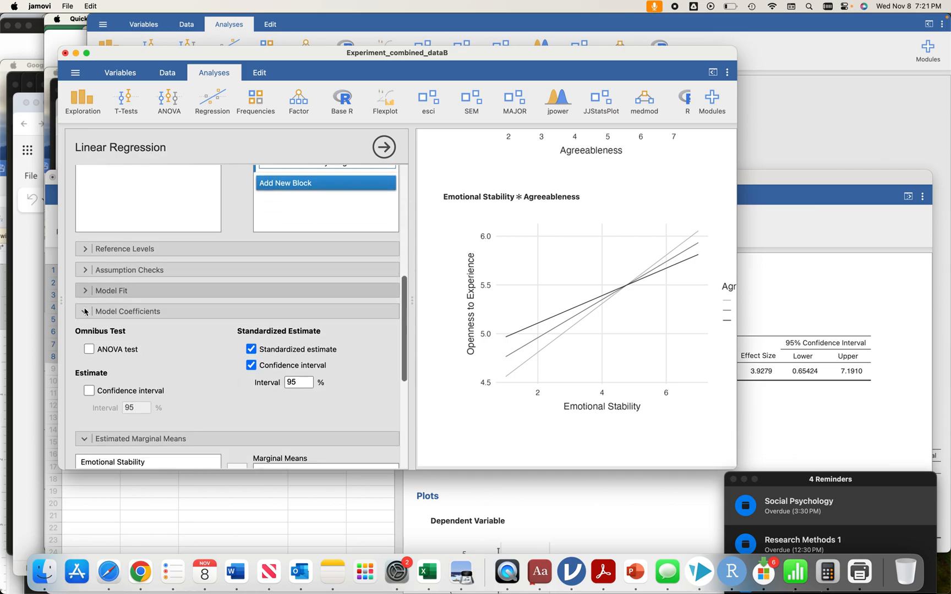
click(86, 277)
click(85, 274)
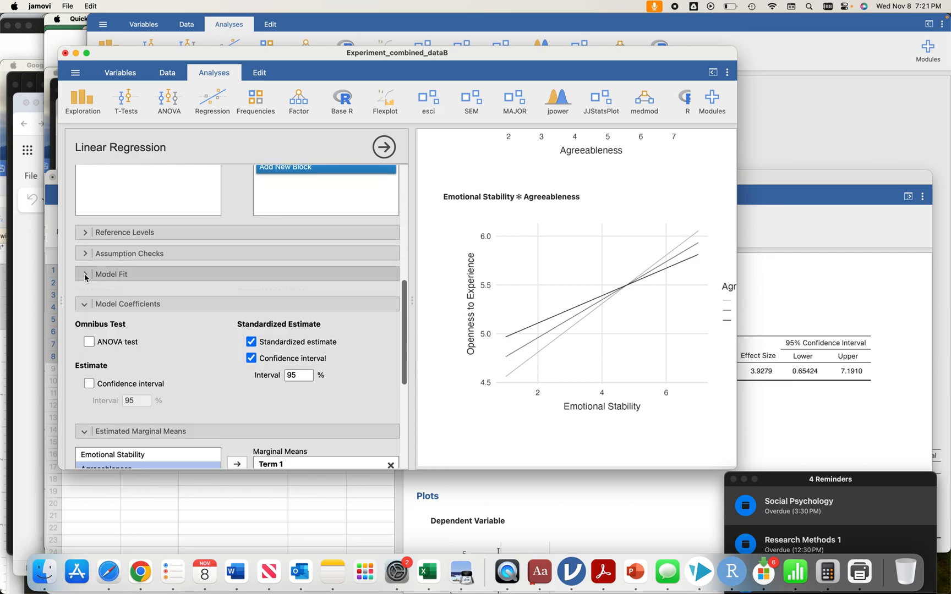
click(85, 295)
click(86, 295)
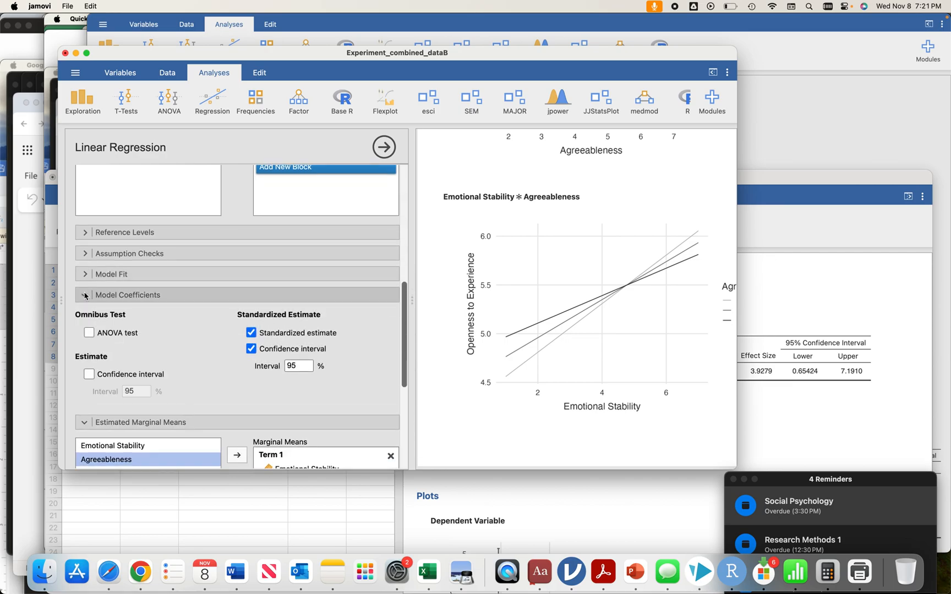
Collapse the Estimated Marginal Means and Model Coefficients sections of the regression options.
scroll(218, 363, down, 1)
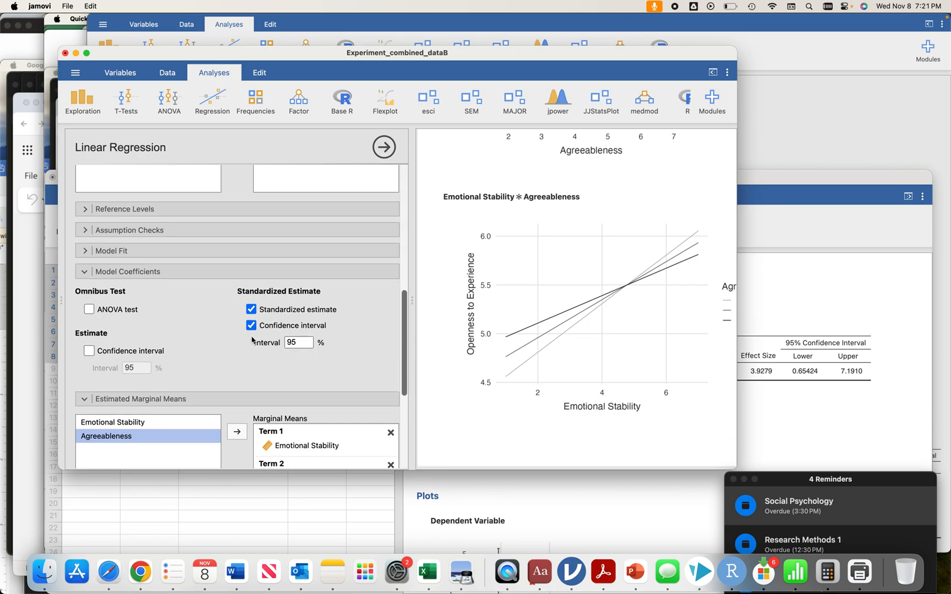
scroll(252, 340, down, 6)
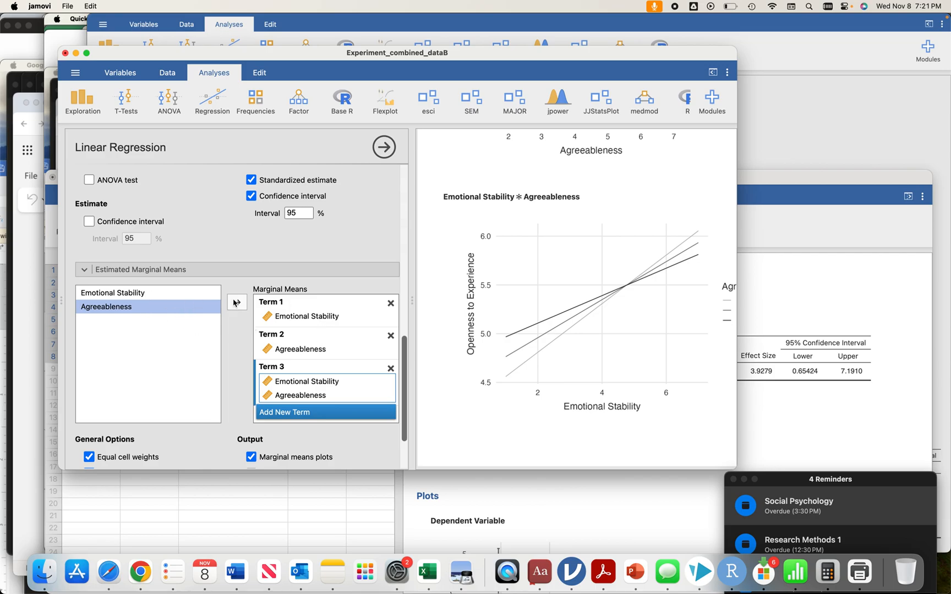
click(91, 276)
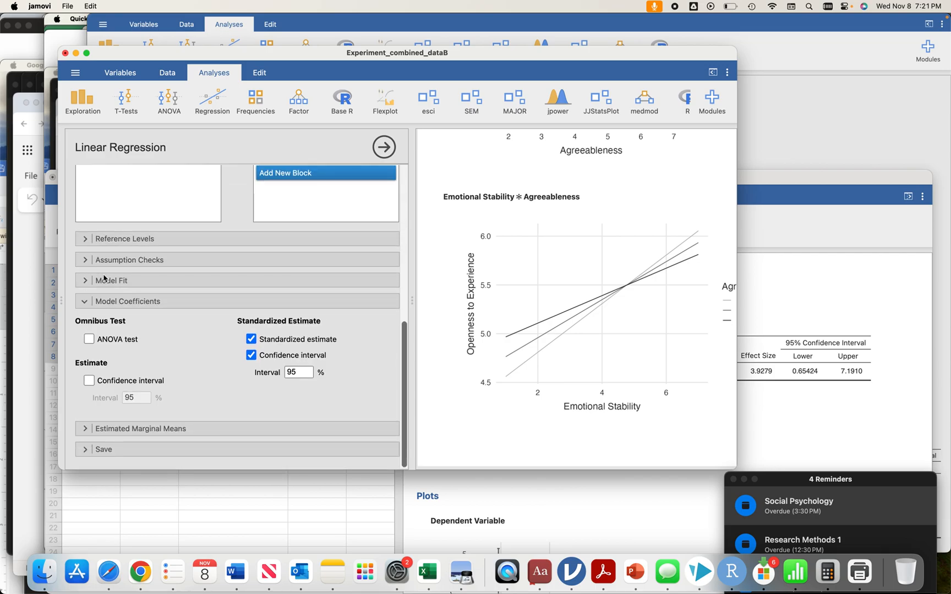
click(88, 303)
Examine the options under Reference Levels, Assumption Checks, Model Fit and Model Coefficients one by one, closing each section again.
click(86, 347)
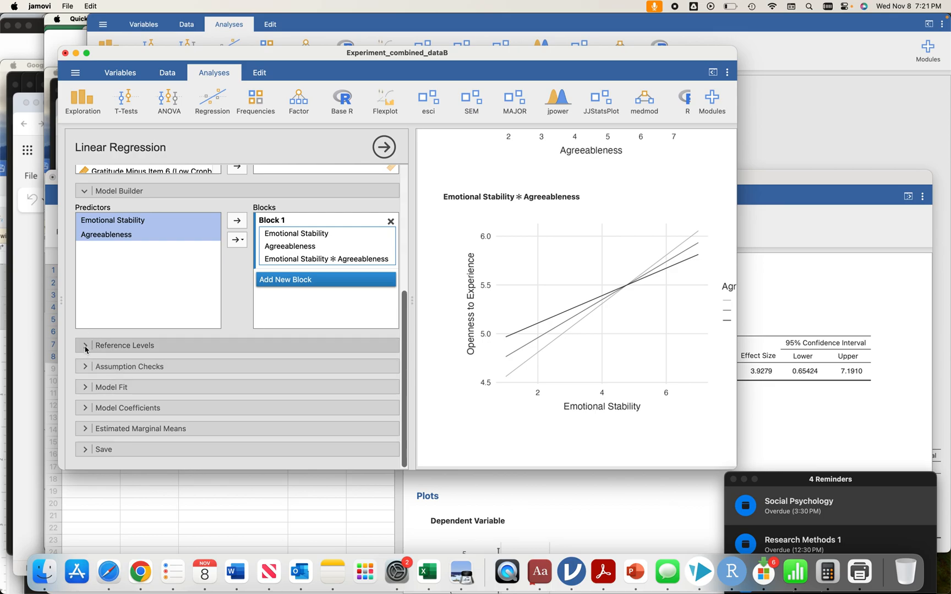
click(85, 346)
click(85, 366)
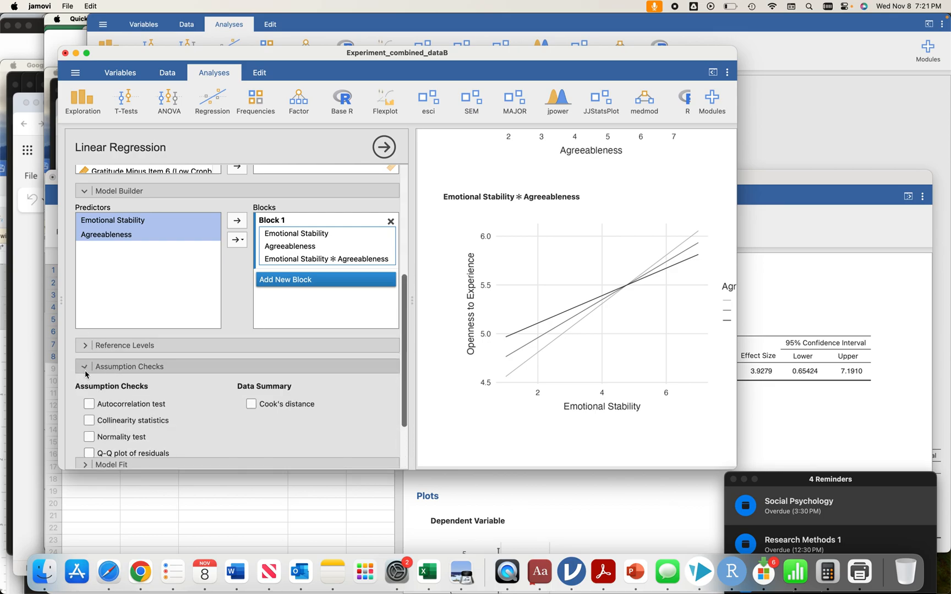
click(85, 290)
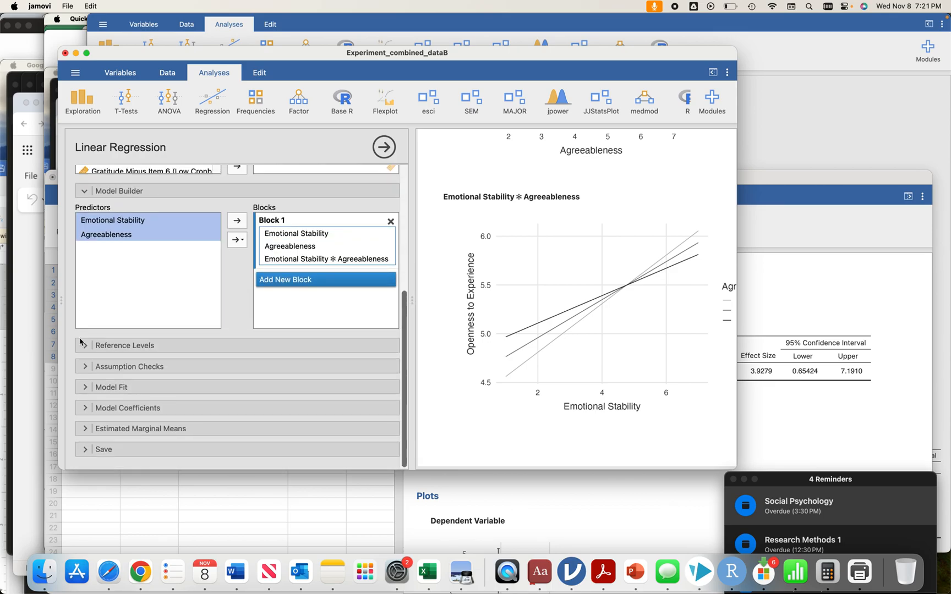
click(85, 388)
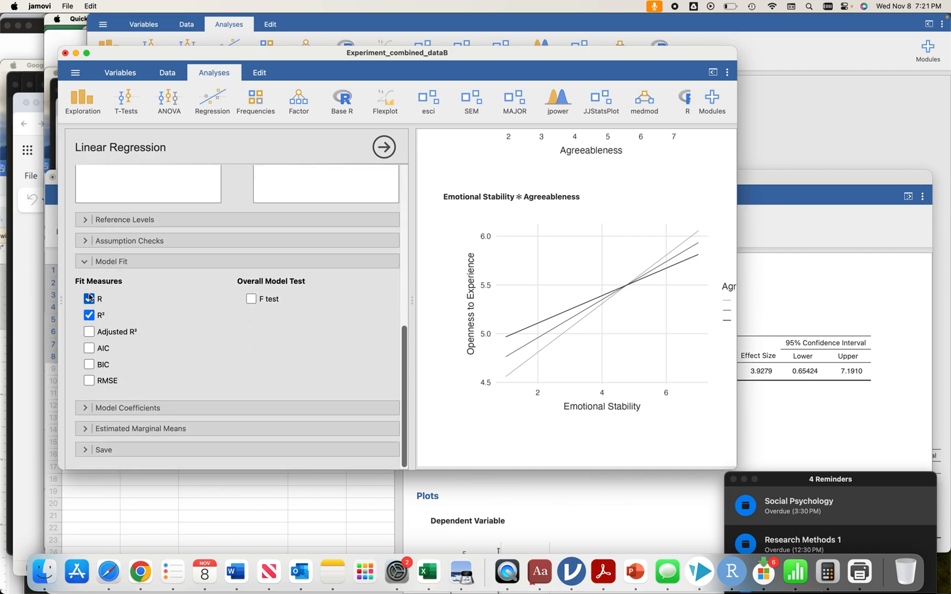
click(84, 260)
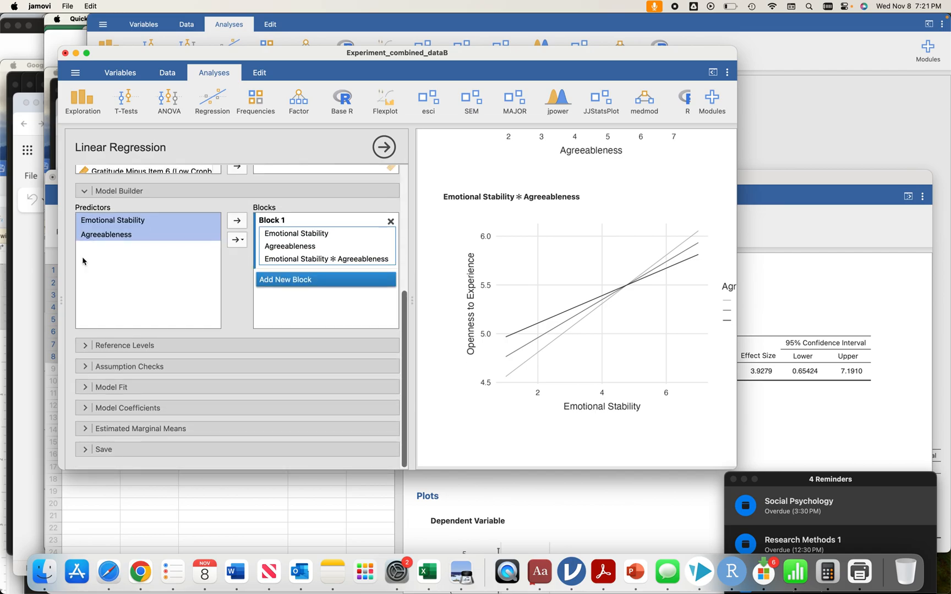
click(84, 407)
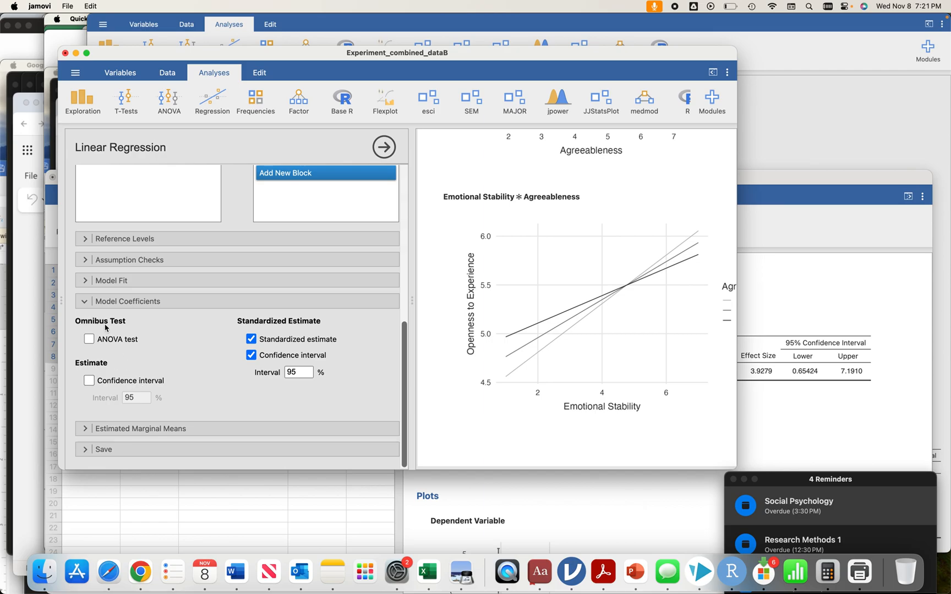
click(123, 304)
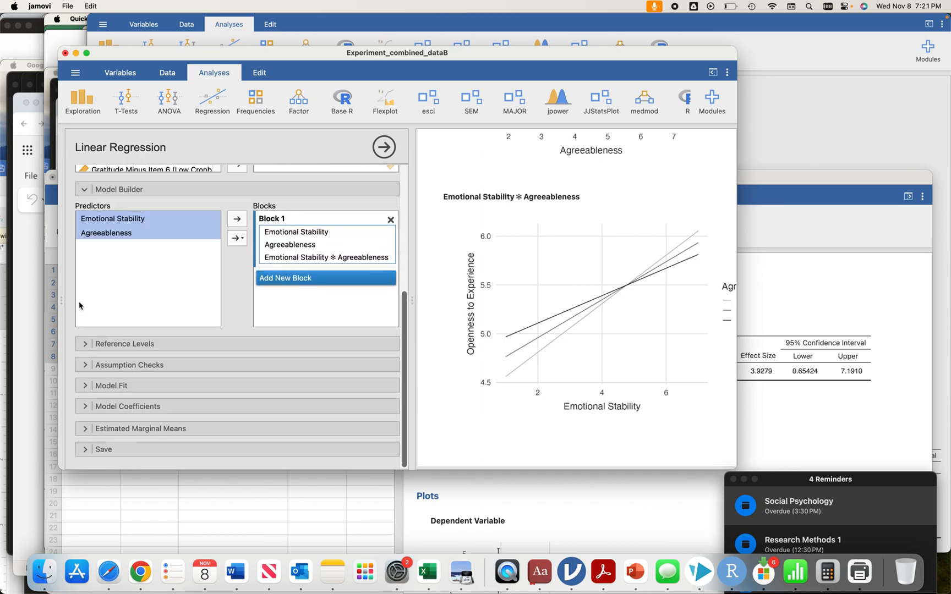
Enable marginal means tables for the estimated marginal means and remove all three existing marginal means terms.
click(160, 429)
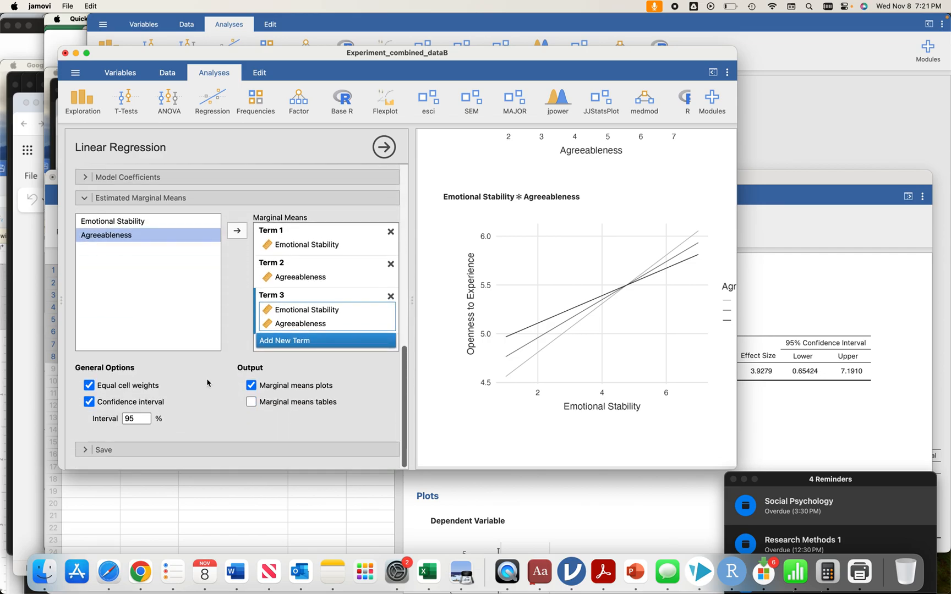
click(252, 403)
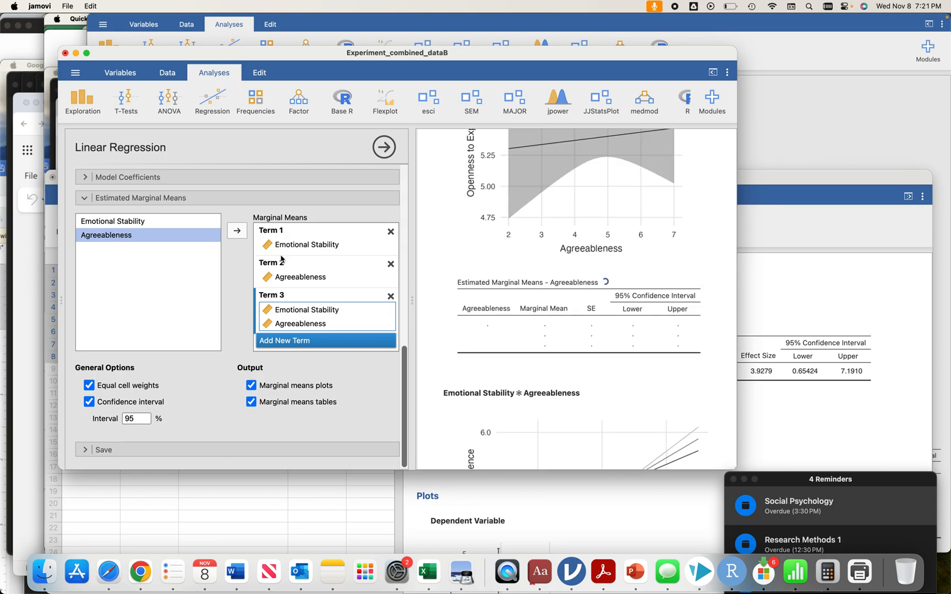
click(390, 297)
click(391, 264)
click(391, 231)
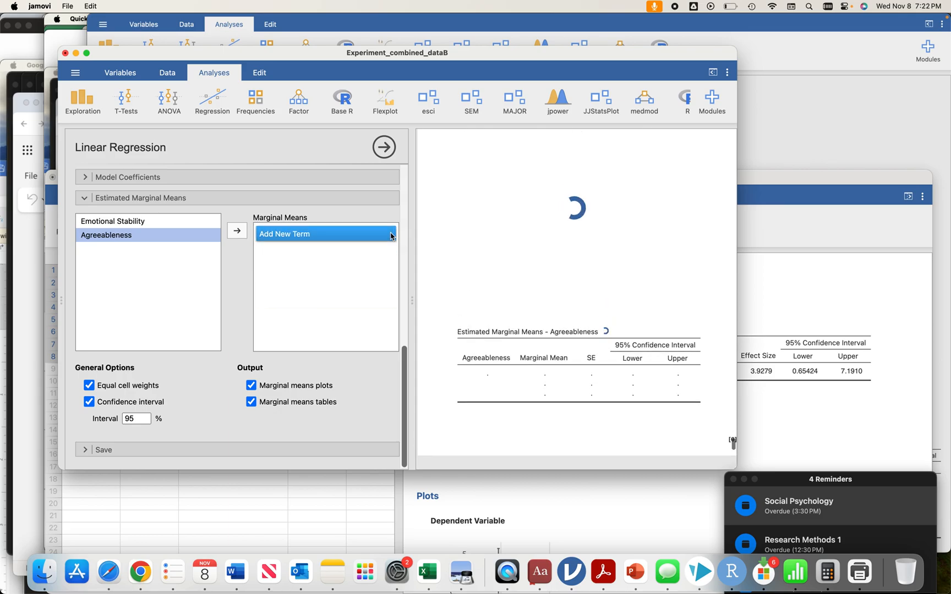
Add Emotional Stability as Term 1 and Agreeableness as Term 2 of the marginal means.
drag(138, 221, 139, 228)
click(277, 237)
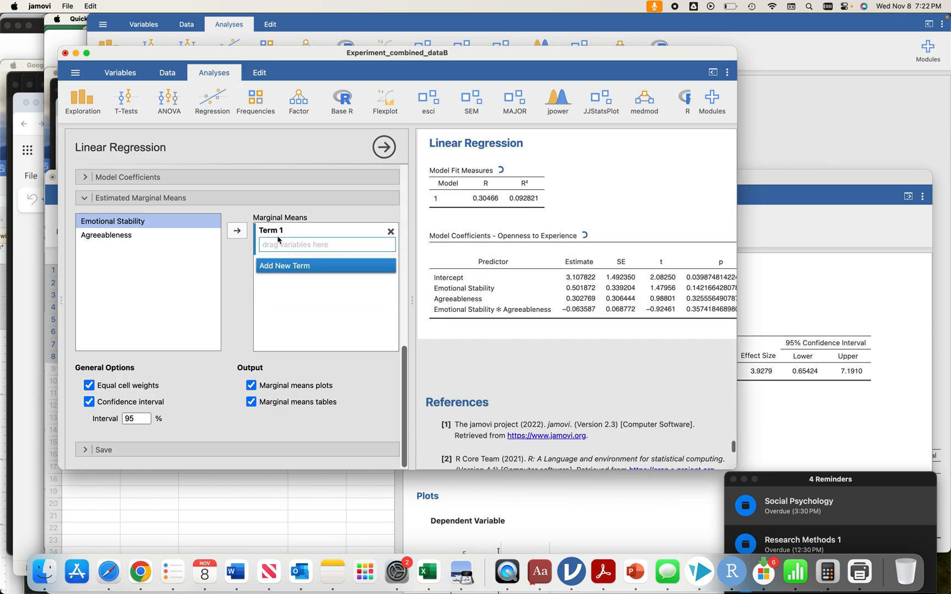
click(239, 233)
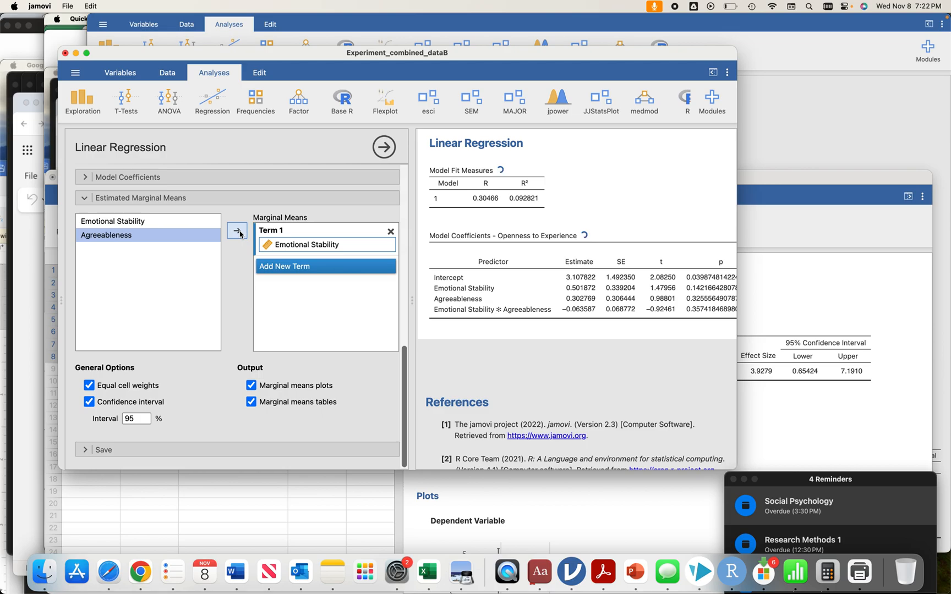
click(291, 272)
click(232, 232)
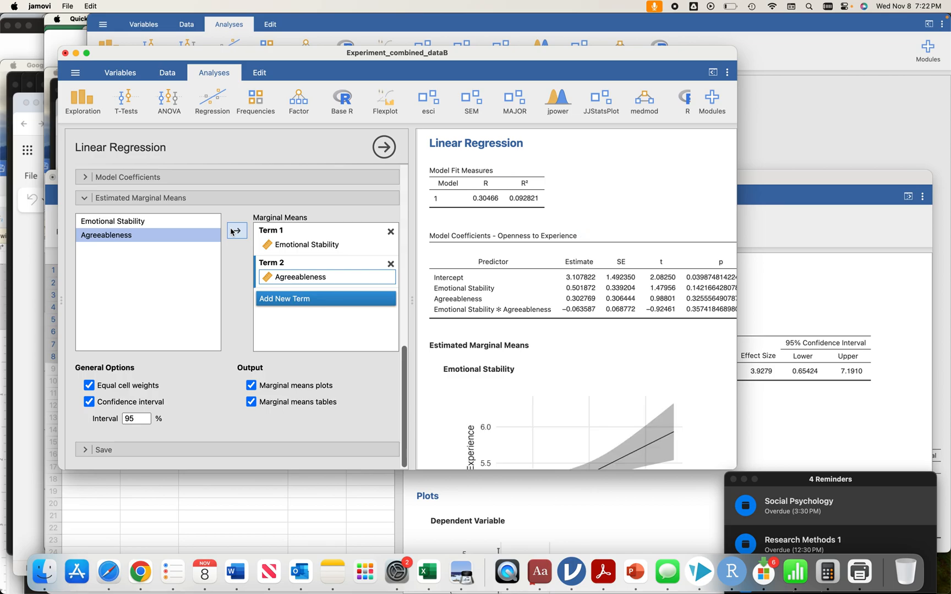
Add a third marginal means term that combines Emotional Stability and Agreeableness.
click(302, 299)
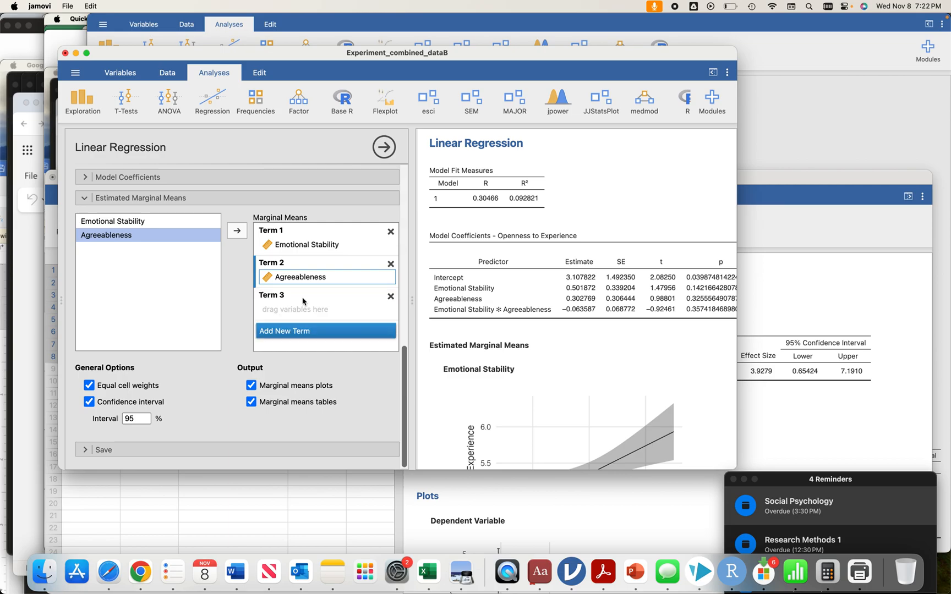
click(113, 221)
click(240, 233)
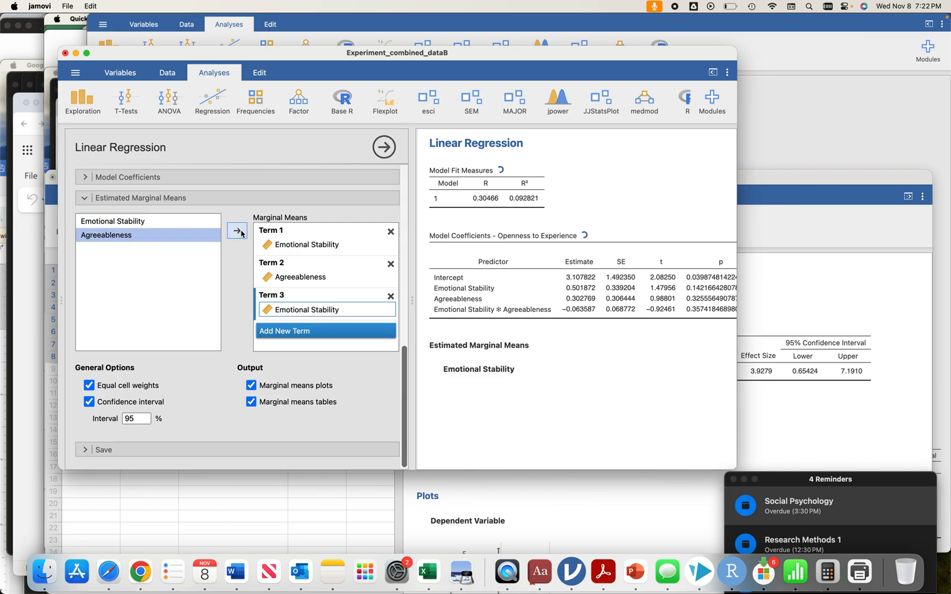
click(241, 232)
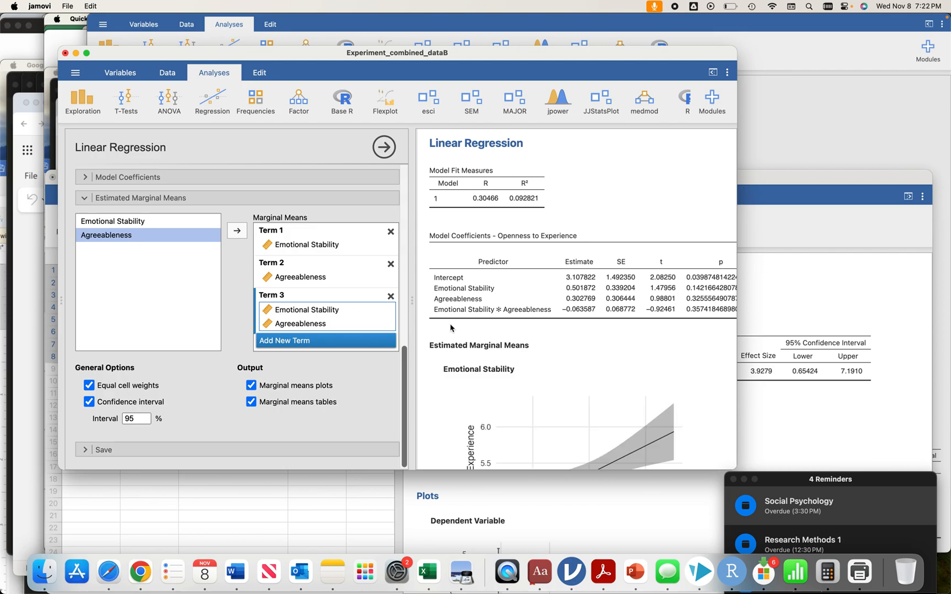
Review the regression output, including the model coefficients and the estimated marginal means plots and tables.
scroll(494, 351, down, 5)
scroll(495, 350, down, 7)
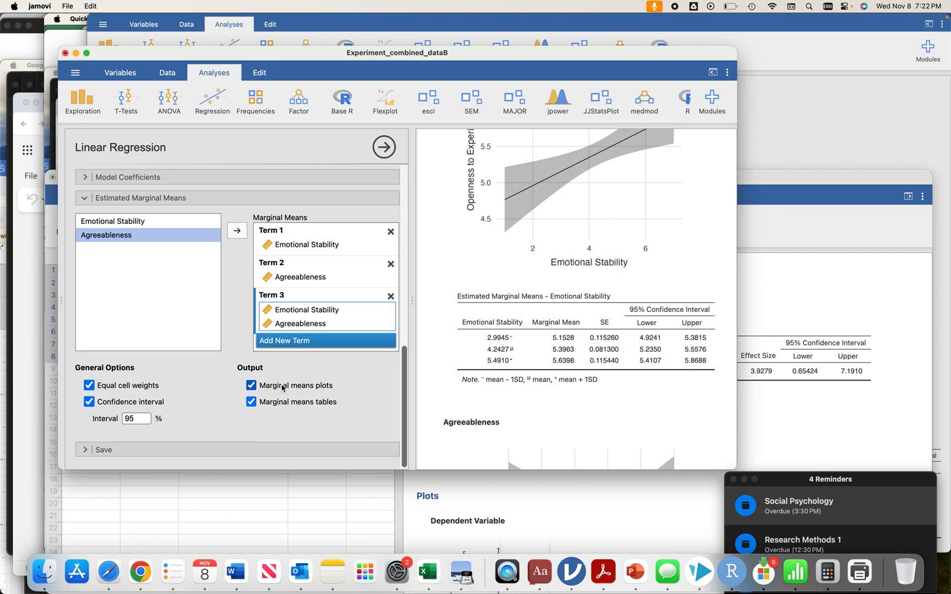
scroll(498, 381, down, 15)
scroll(498, 382, up, 5)
scroll(498, 381, up, 15)
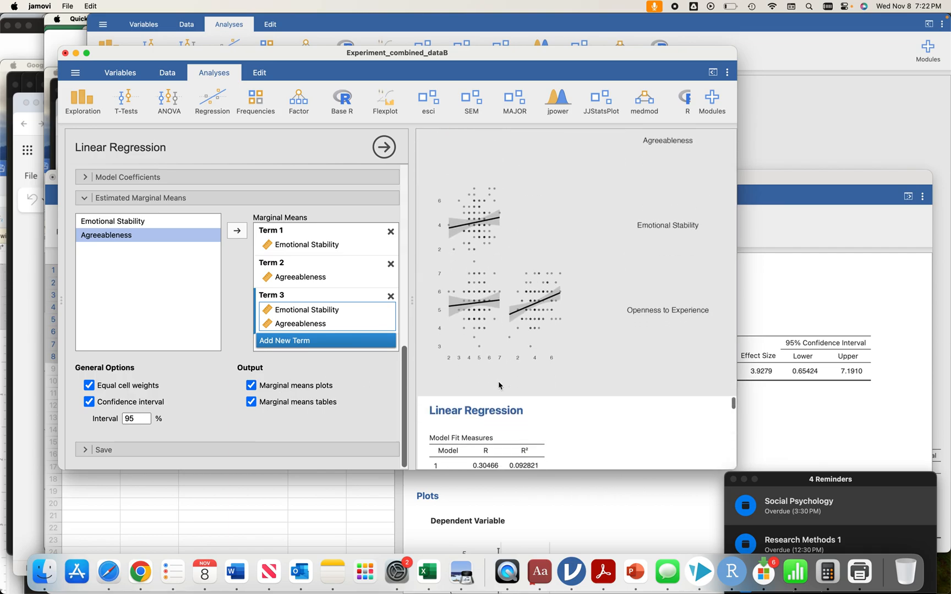
scroll(498, 384, down, 12)
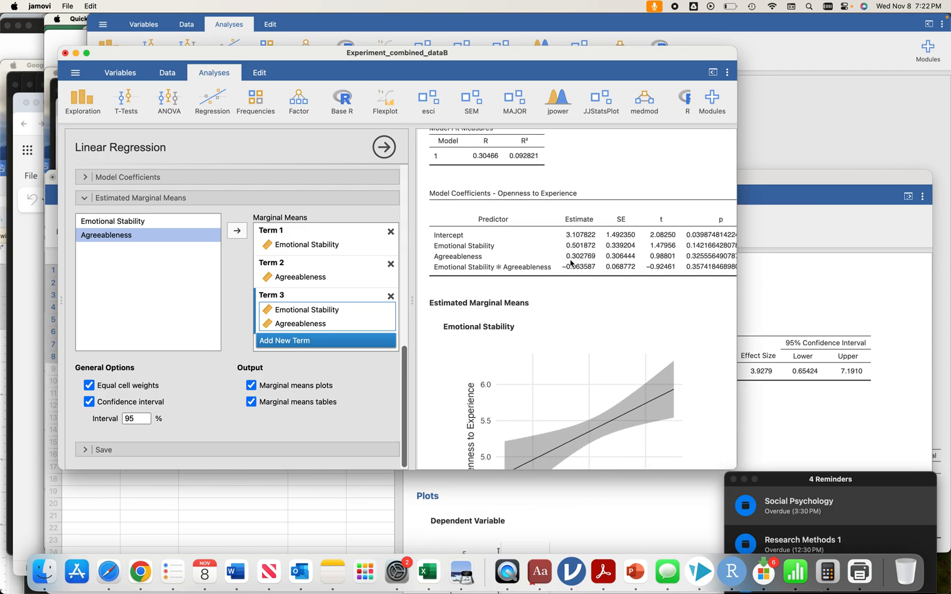
Enlarge and reposition the Experiment_combined_dataB window so the Model Coefficients table fits at full width, including the standardized estimates and confidence intervals.
scroll(552, 267, right, 8)
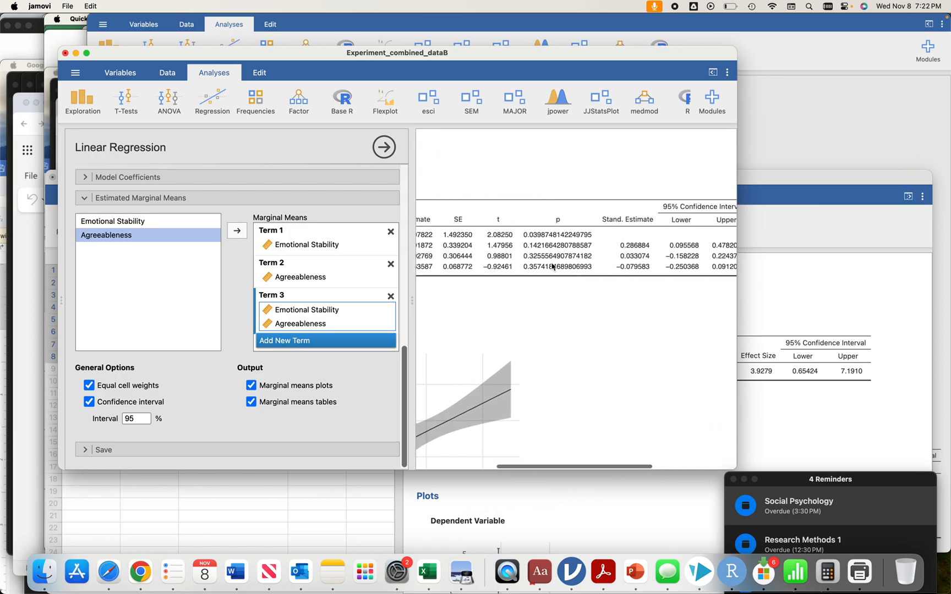
scroll(552, 267, right, 3)
scroll(552, 267, left, 3)
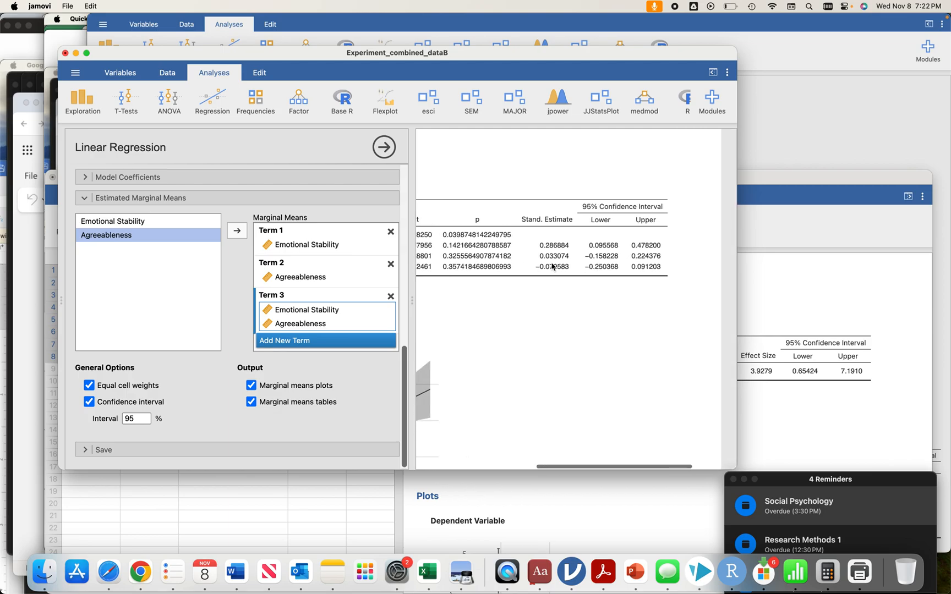
scroll(552, 267, right, 5)
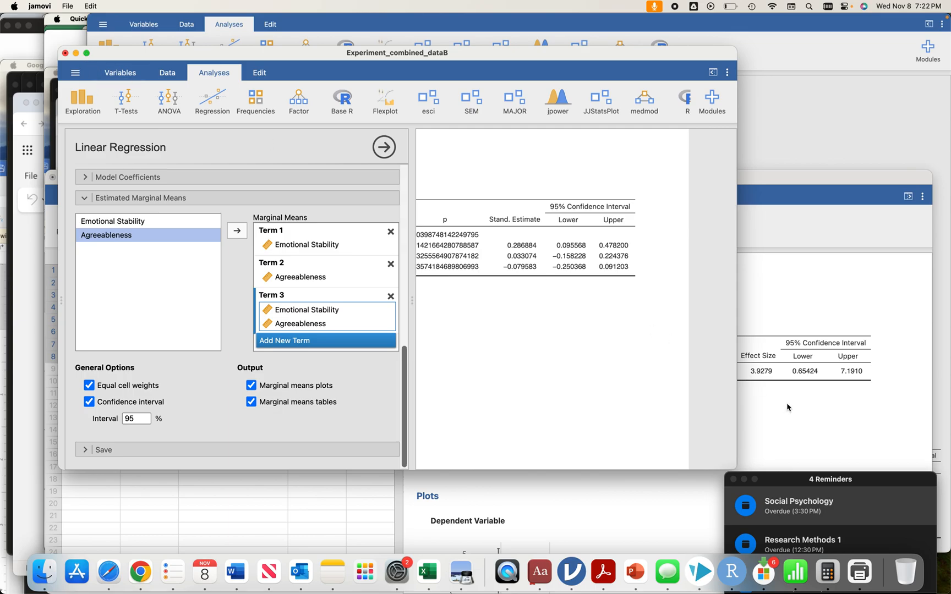
drag(736, 469, 948, 567)
drag(312, 54, 279, 54)
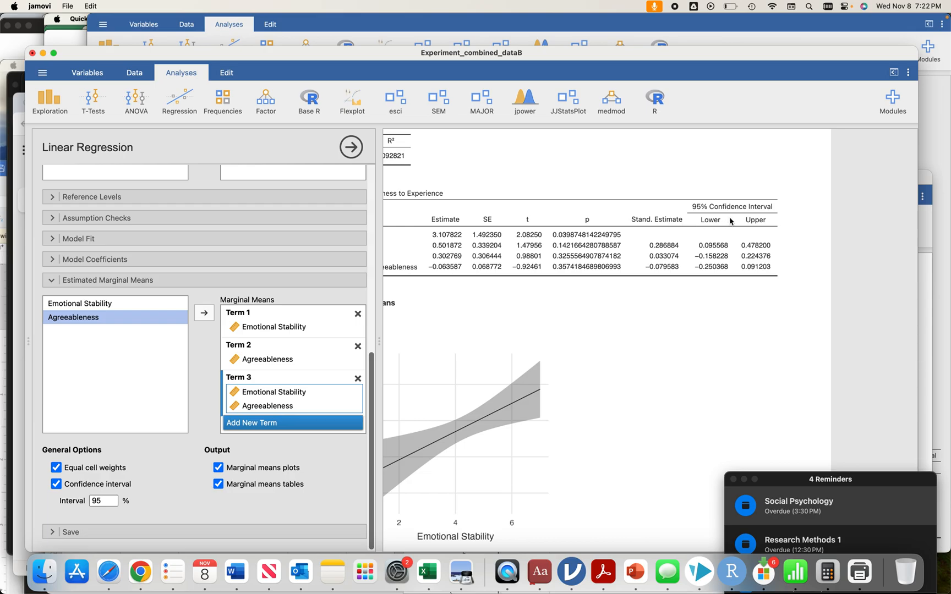
scroll(550, 241, left, 3)
scroll(548, 239, left, 3)
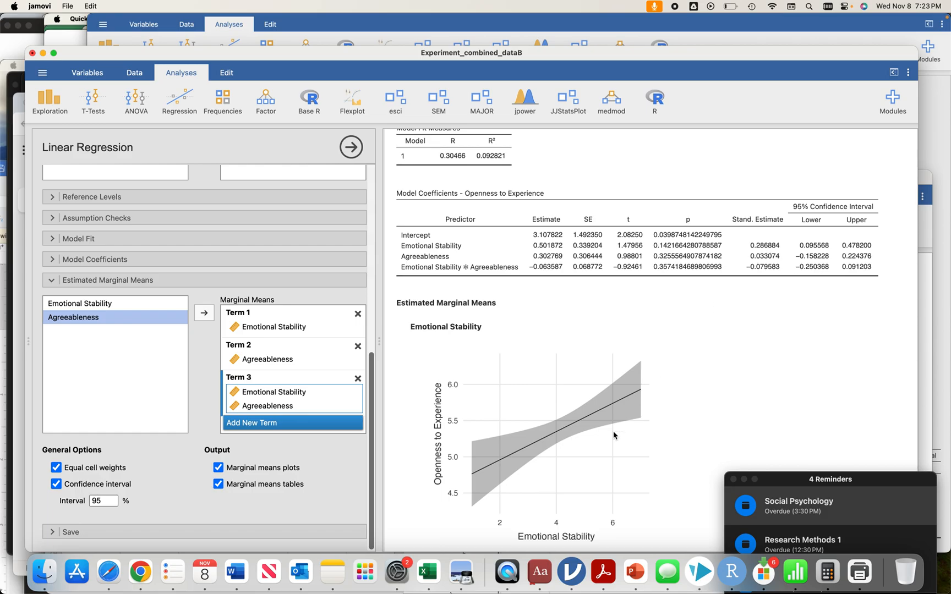
Examine the Model Coefficients table together with the estimated marginal means plot and table for Emotional Stability.
scroll(613, 396, down, 2)
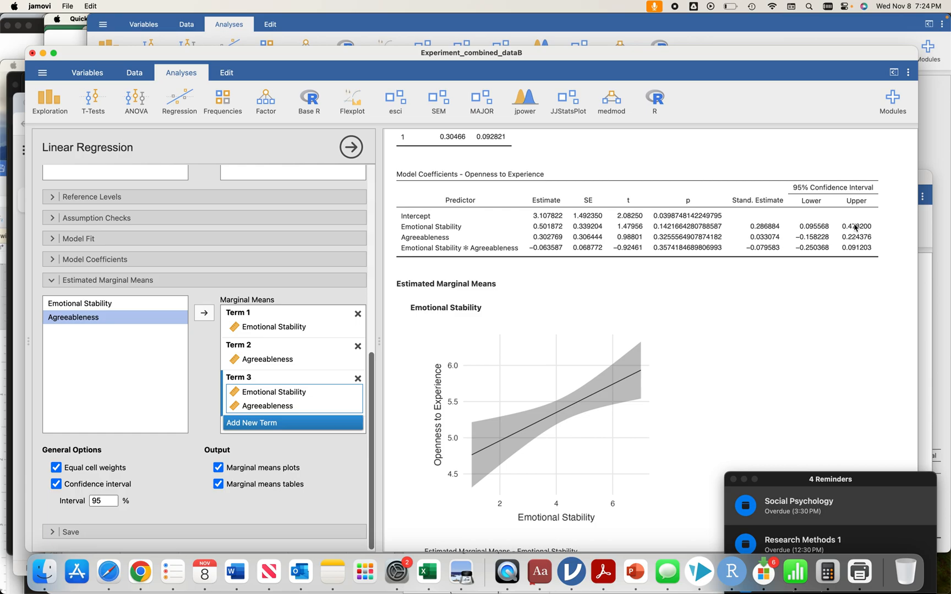
scroll(625, 353, down, 1)
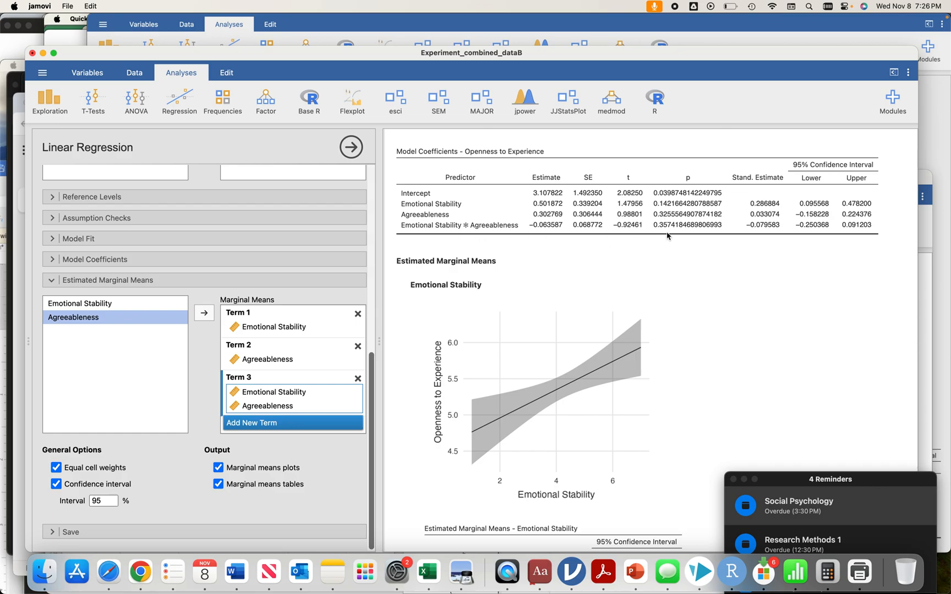
scroll(667, 236, down, 3)
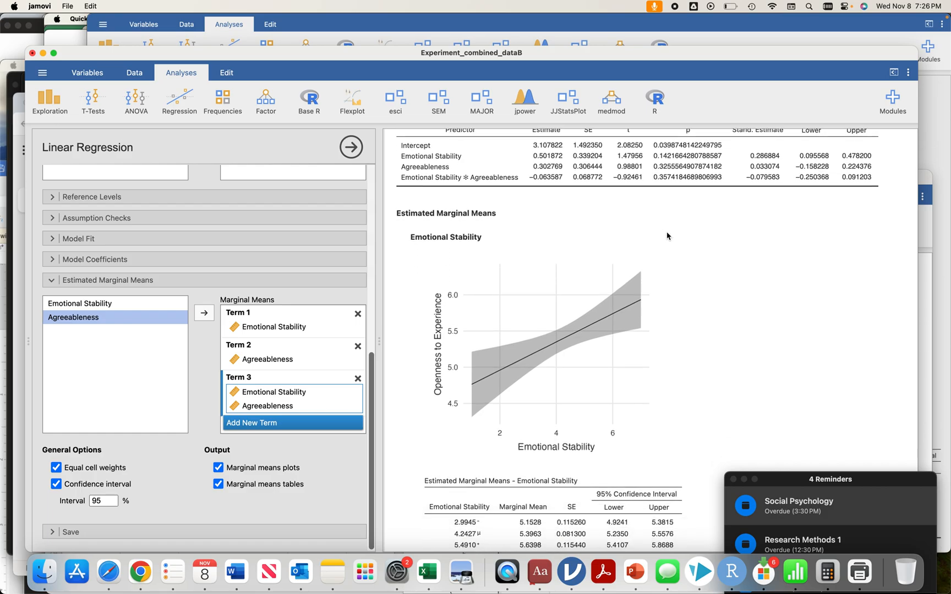
scroll(667, 235, up, 3)
scroll(667, 236, down, 3)
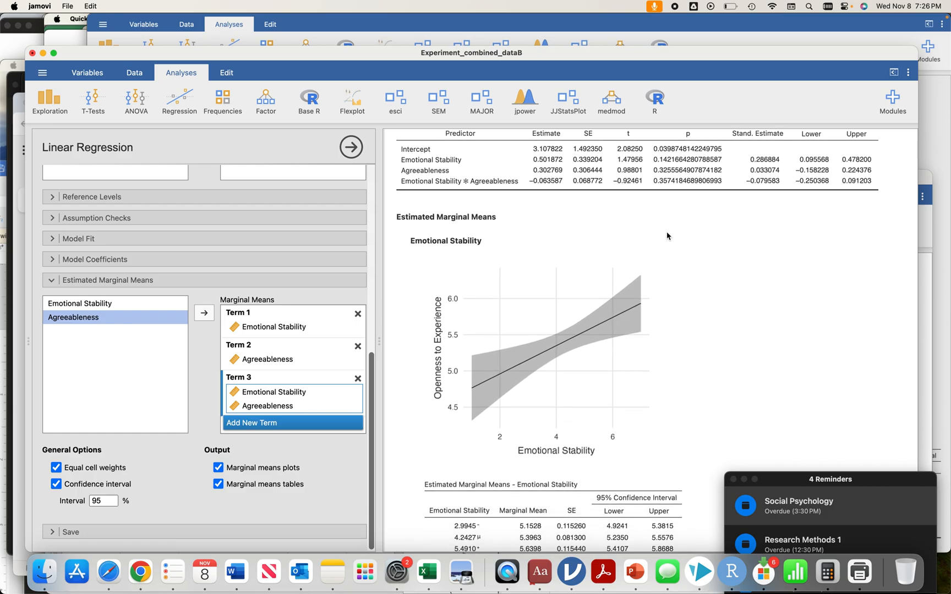
scroll(666, 235, down, 2)
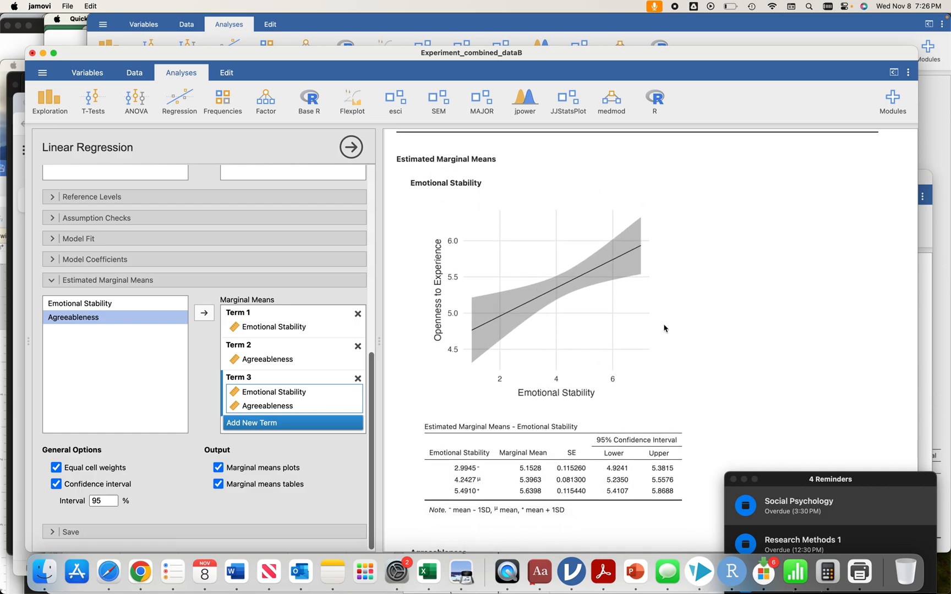
scroll(640, 270, up, 4)
scroll(644, 350, down, 1)
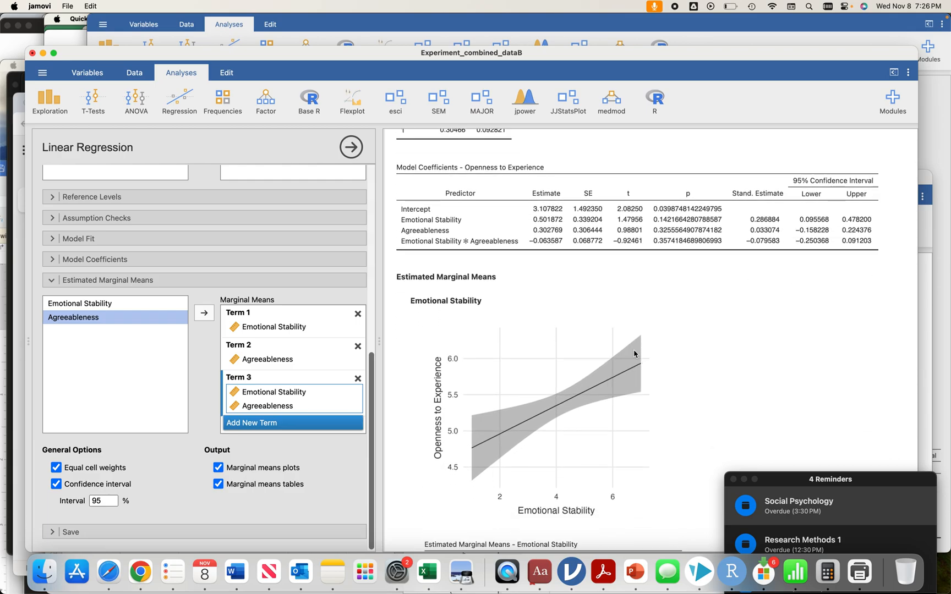
scroll(611, 376, down, 2)
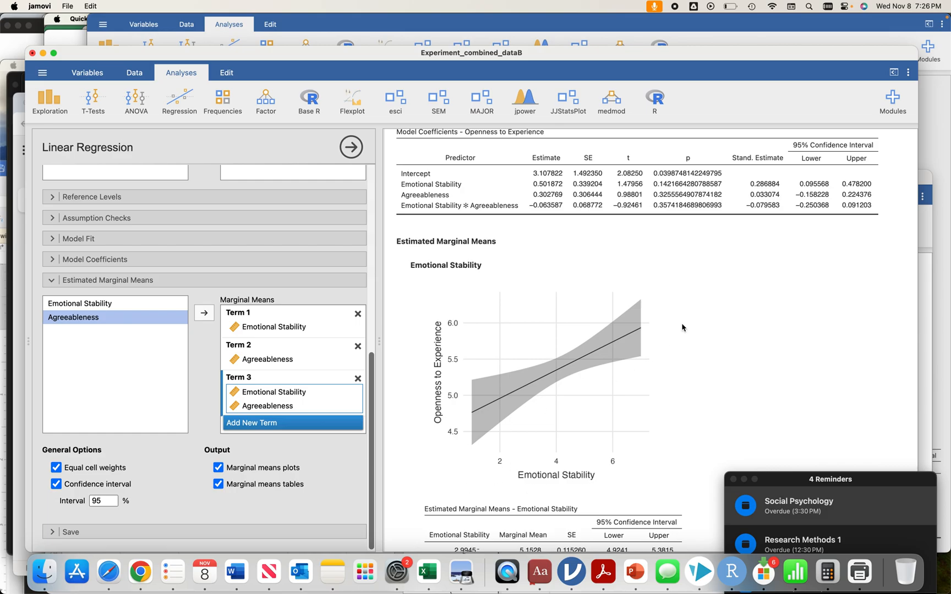
scroll(667, 378, down, 3)
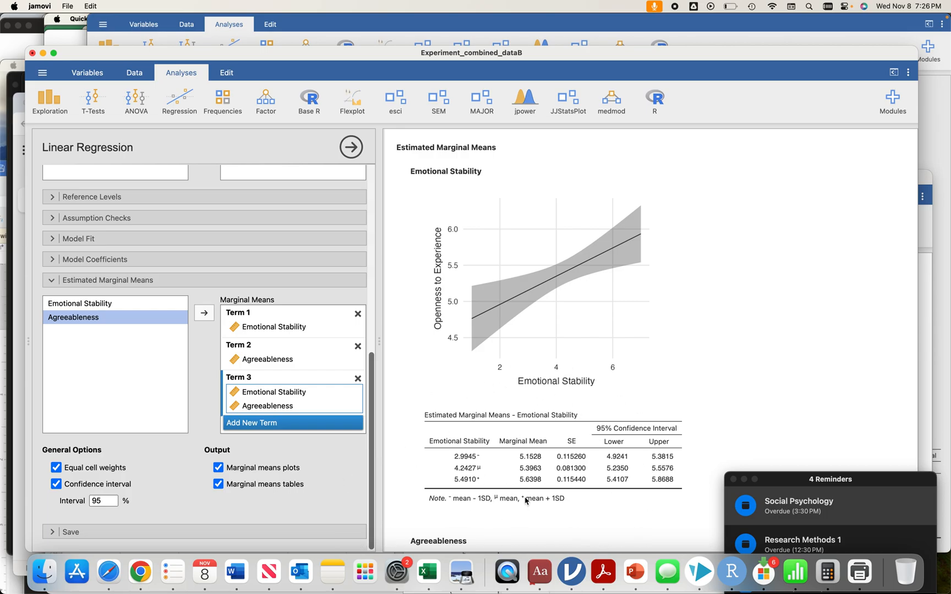
Examine the estimated marginal means for Agreeableness and the Emotional Stability by Agreeableness interaction plot.
scroll(575, 493, down, 6)
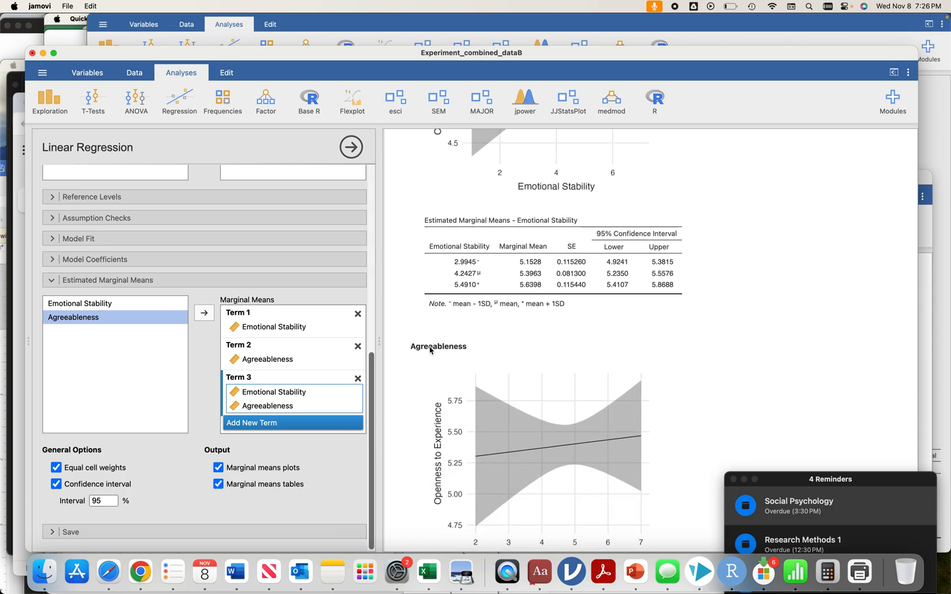
scroll(520, 313, down, 2)
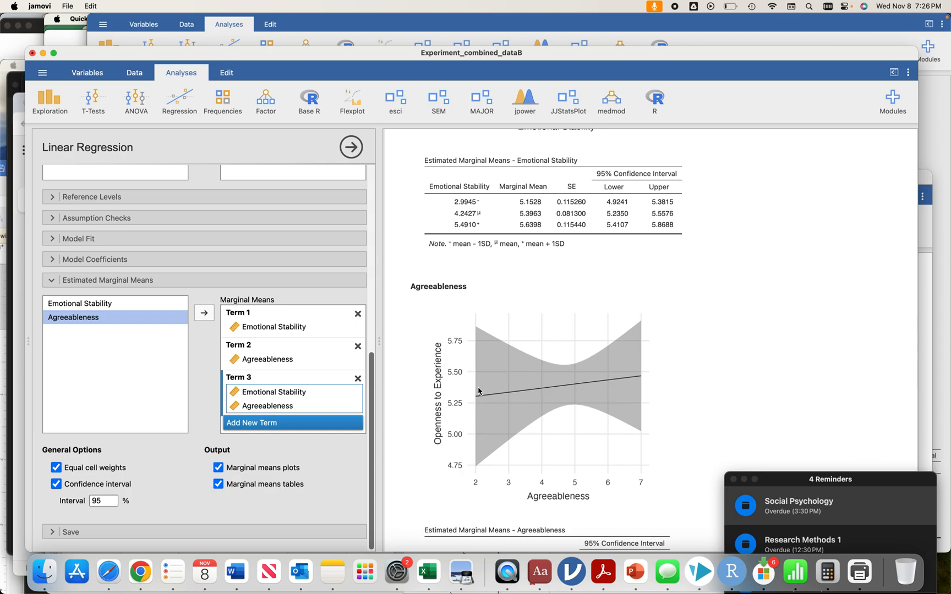
scroll(531, 401, down, 10)
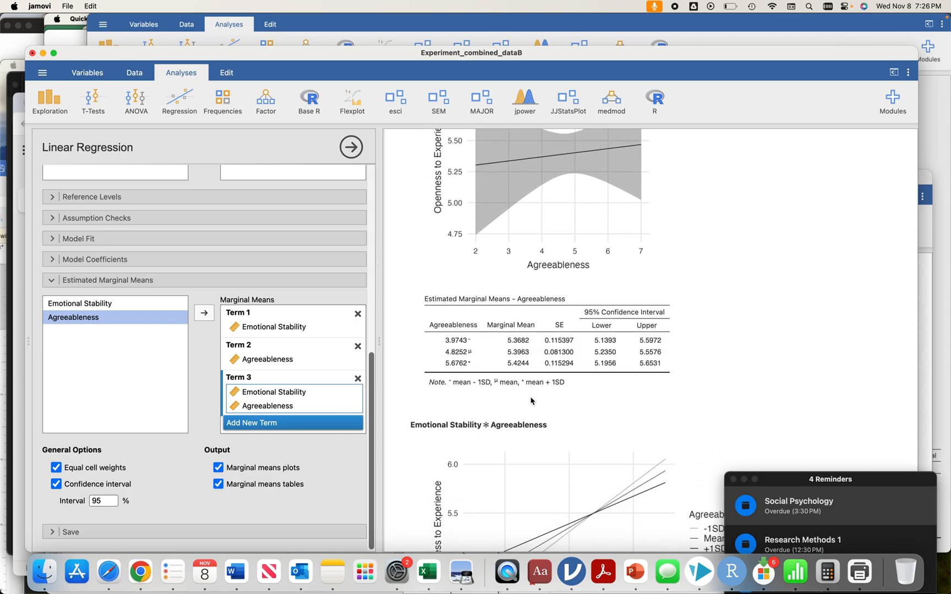
scroll(531, 401, down, 3)
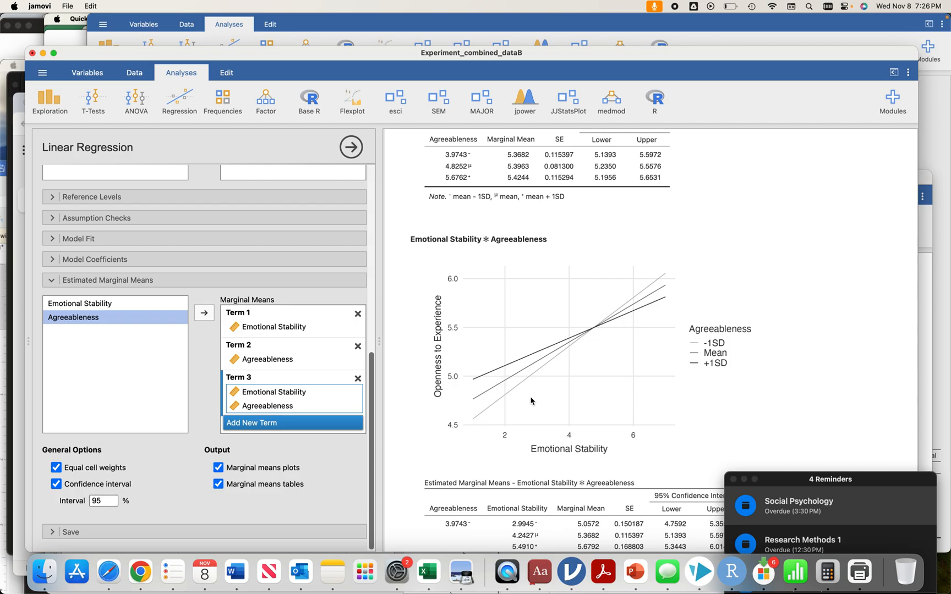
scroll(535, 385, down, 1)
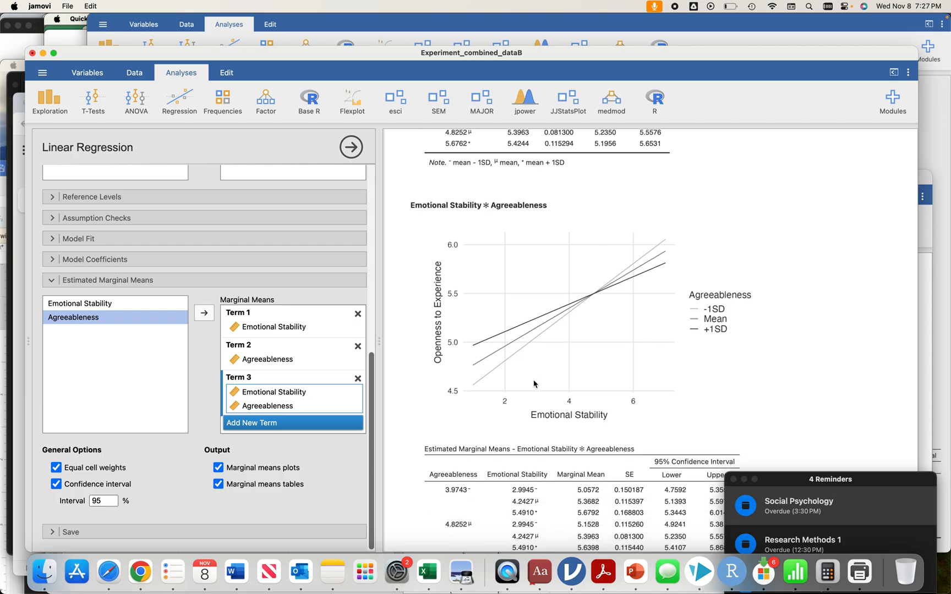